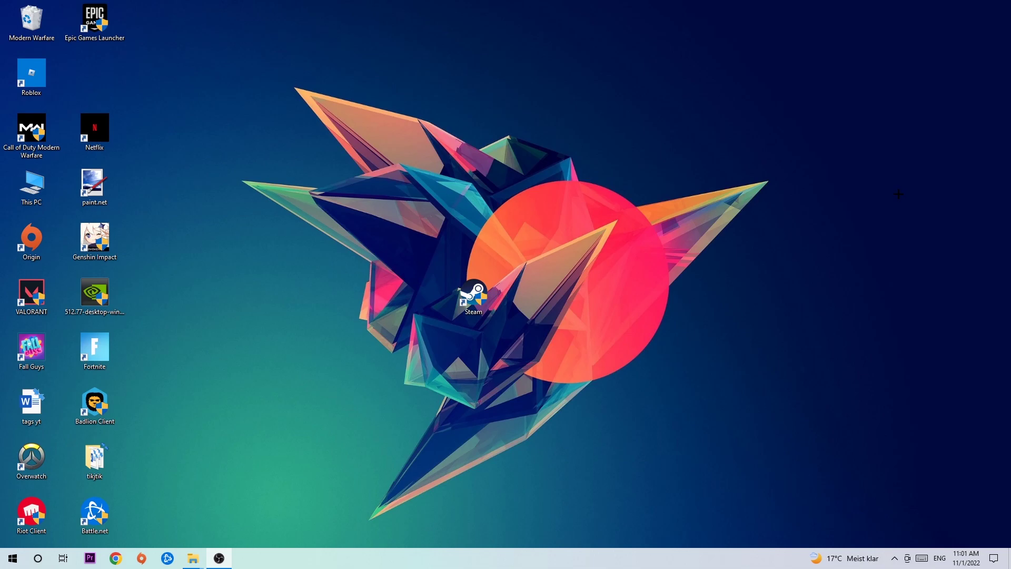
pyautogui.rightClick(447, 557)
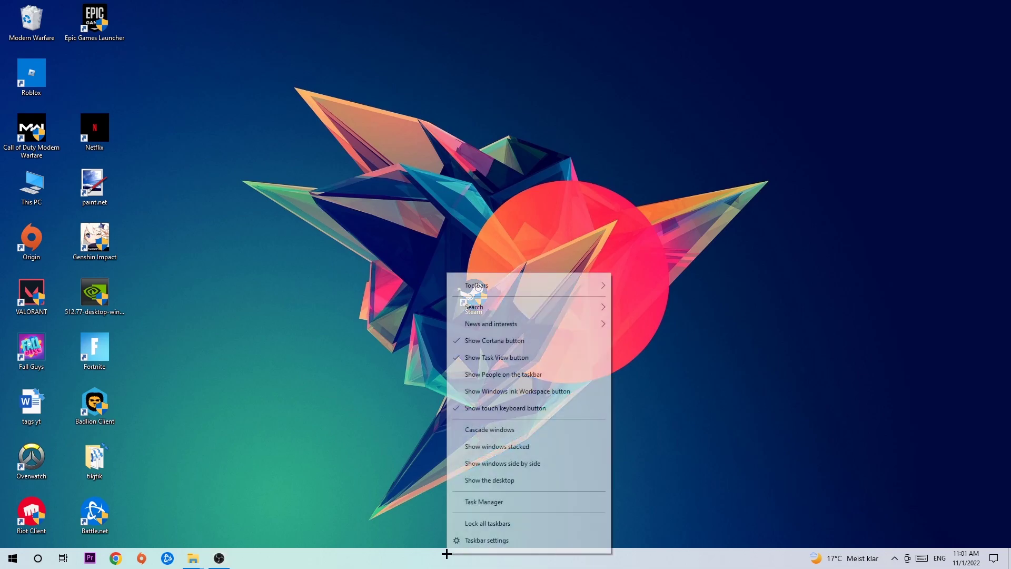
pyautogui.click(485, 504)
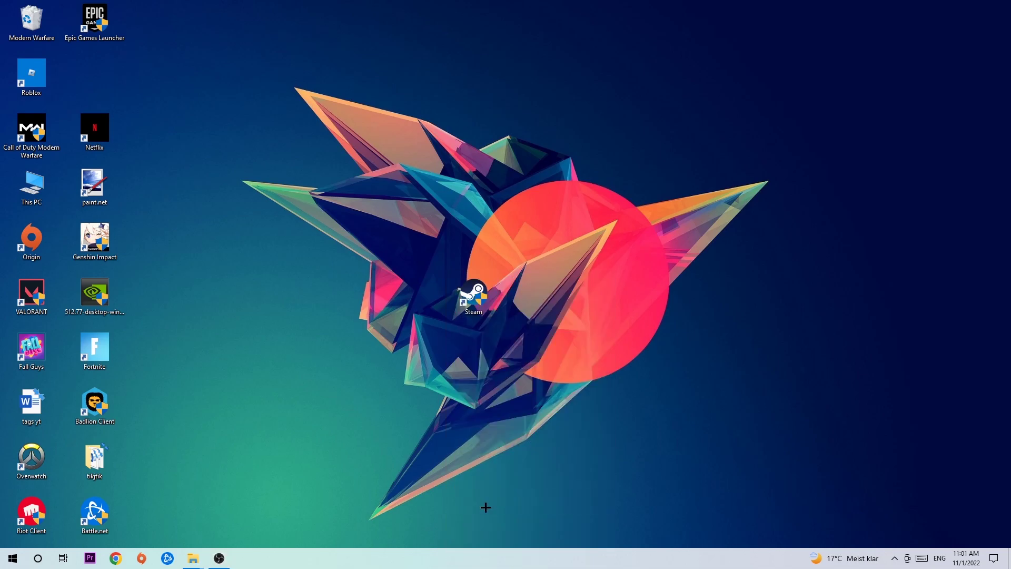
pyautogui.click(344, 32)
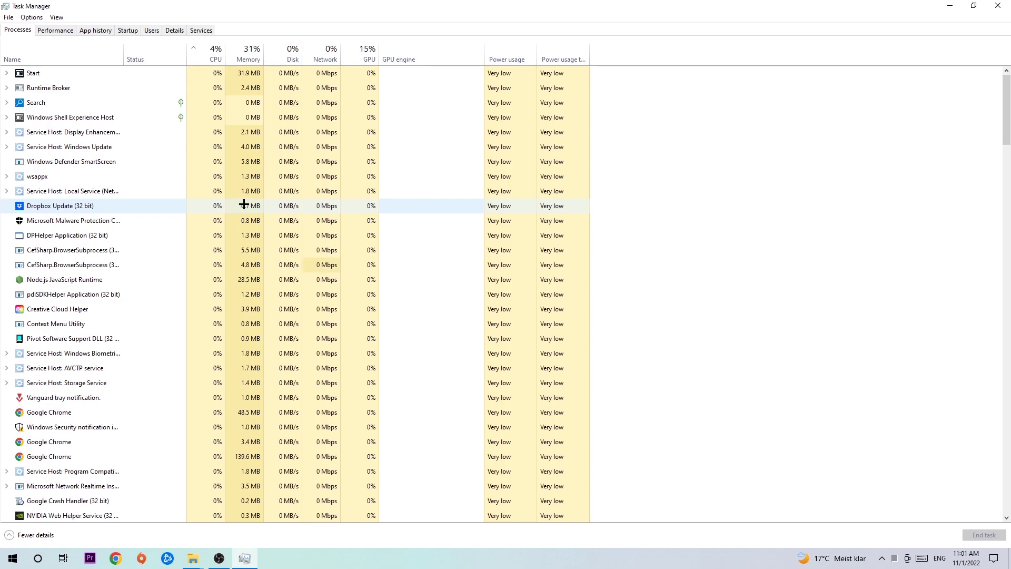
# - Close Task Manager and bring up the desktop's context menu
pyautogui.click(997, 6)
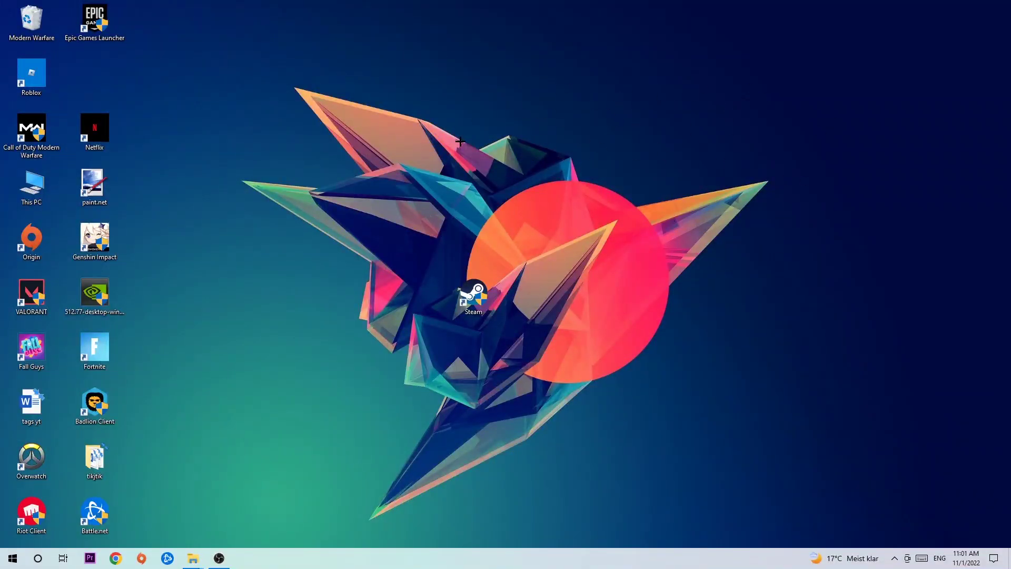
pyautogui.rightClick(631, 136)
pyautogui.moveTo(687, 142)
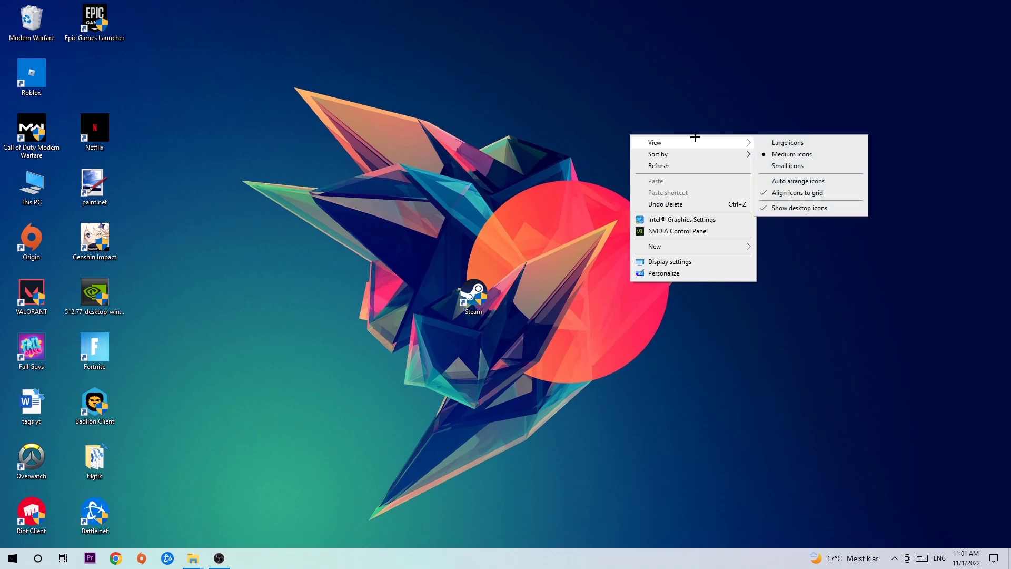
pyautogui.click(686, 261)
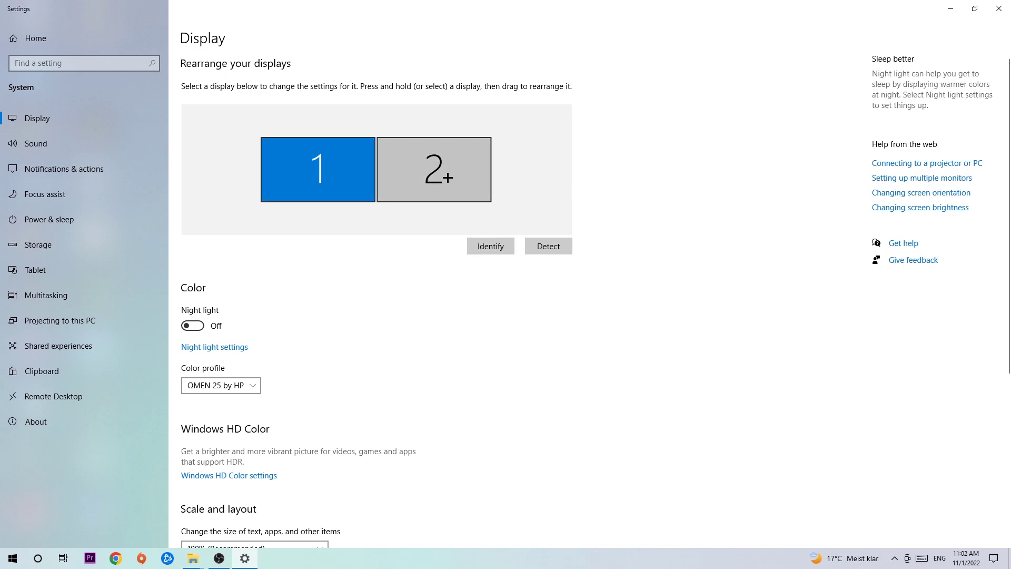
pyautogui.scroll(-3, 448, 177)
pyautogui.scroll(-5, 448, 177)
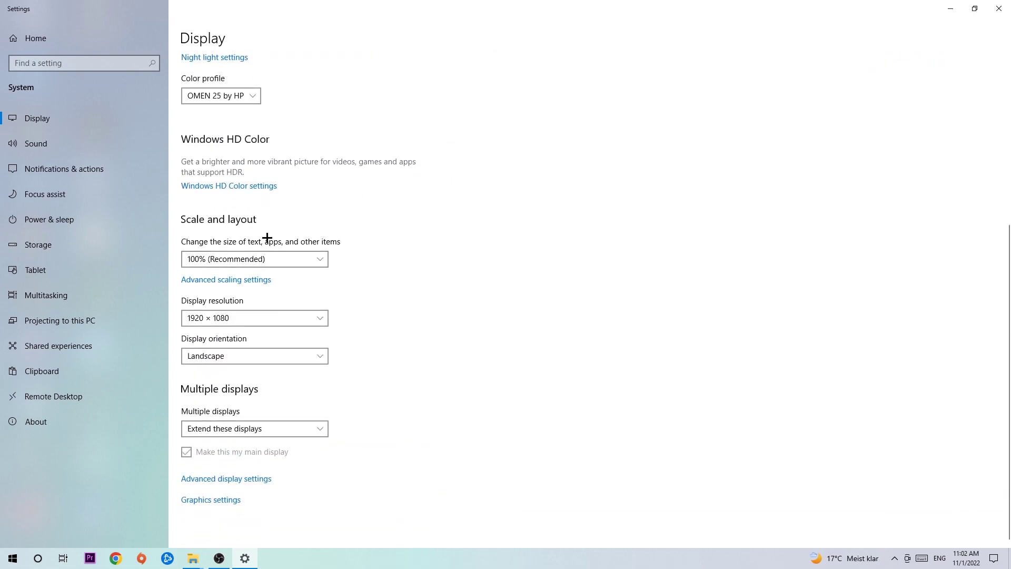
pyautogui.click(313, 257)
pyautogui.click(390, 206)
pyautogui.click(265, 312)
pyautogui.click(376, 260)
# - Close Display settings, check Update & Security shows up to date, then close Settings
pyautogui.click(998, 8)
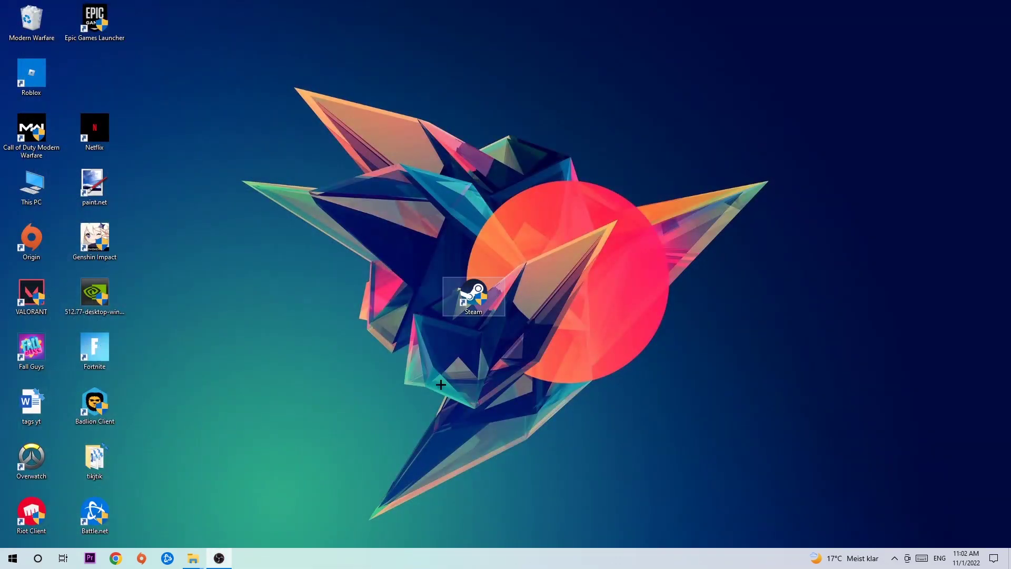
pyautogui.click(12, 559)
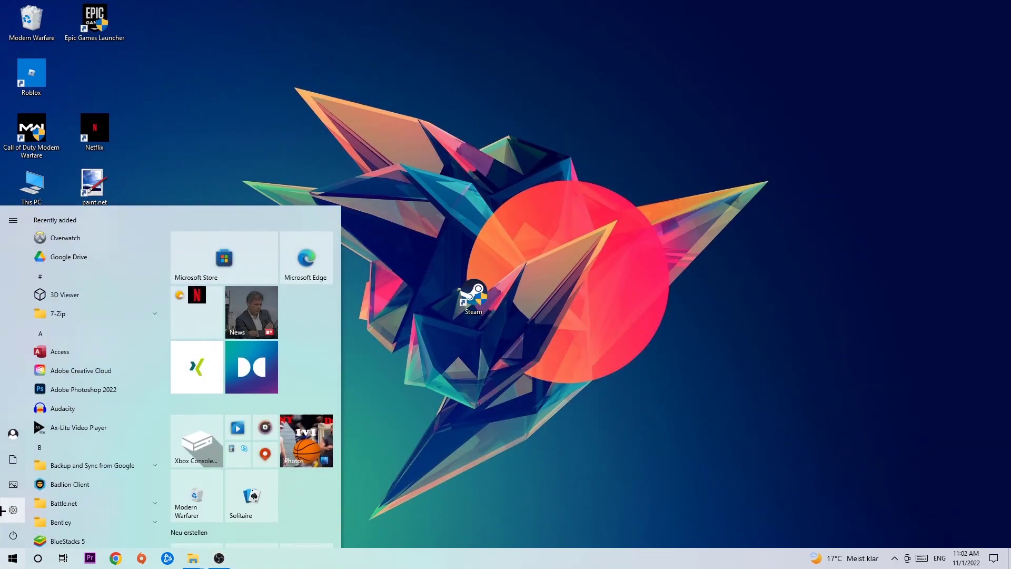
pyautogui.click(12, 510)
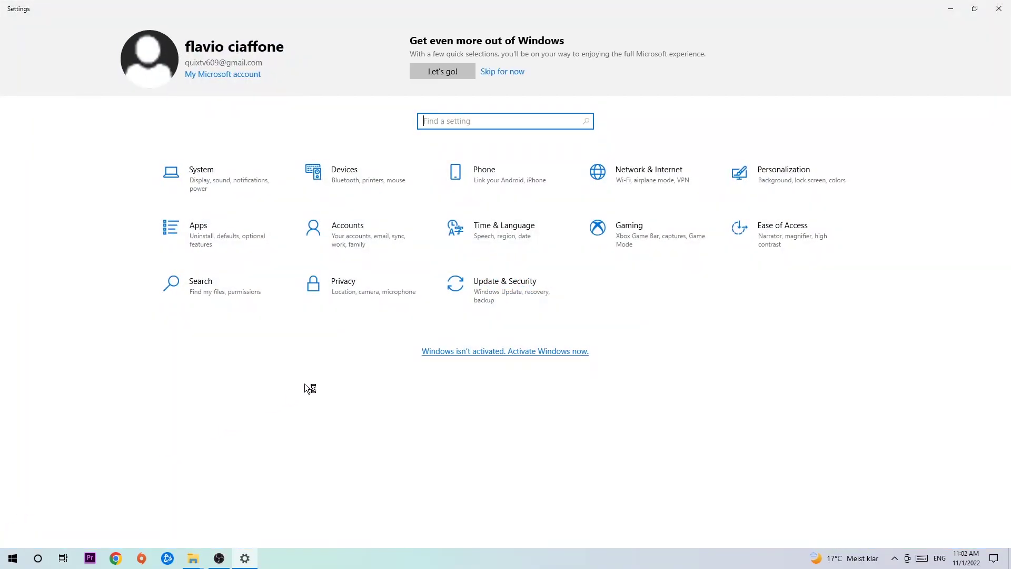
pyautogui.click(463, 293)
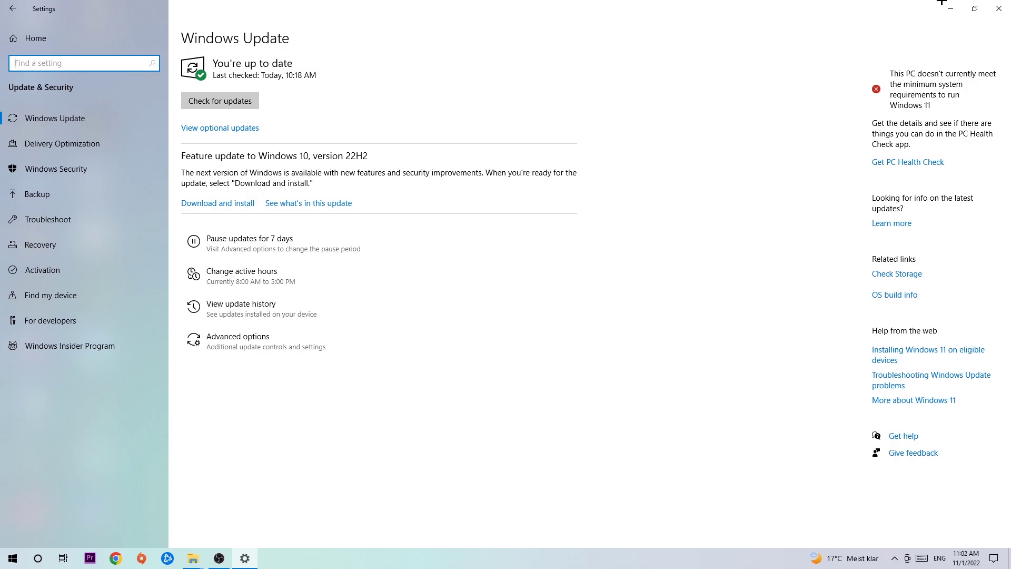
pyautogui.click(998, 8)
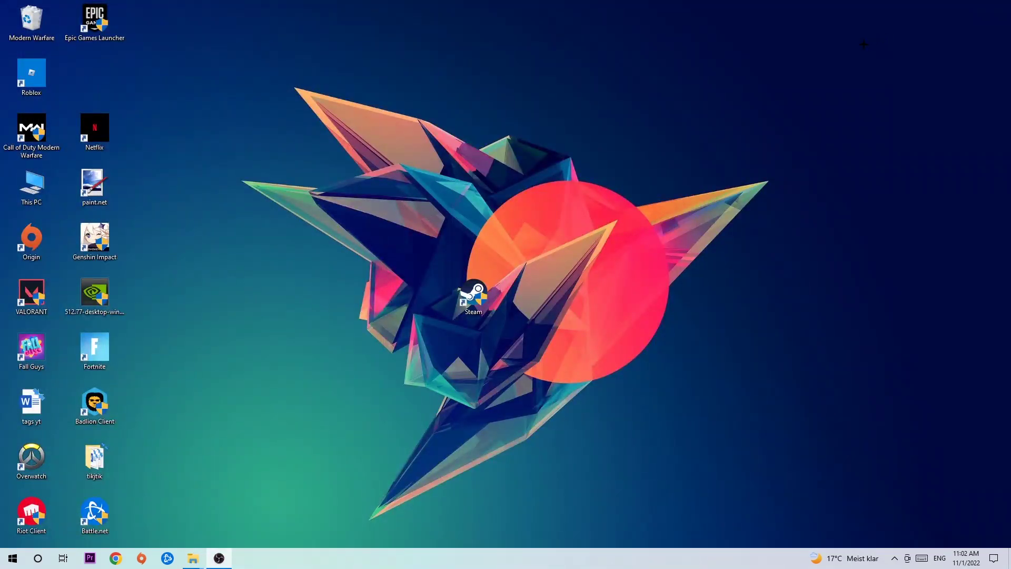
# - Drag the NVIDIA 512.77 driver installer to the desktop centre, just above Steam
pyautogui.moveTo(94, 294); pyautogui.dragTo(411, 184)
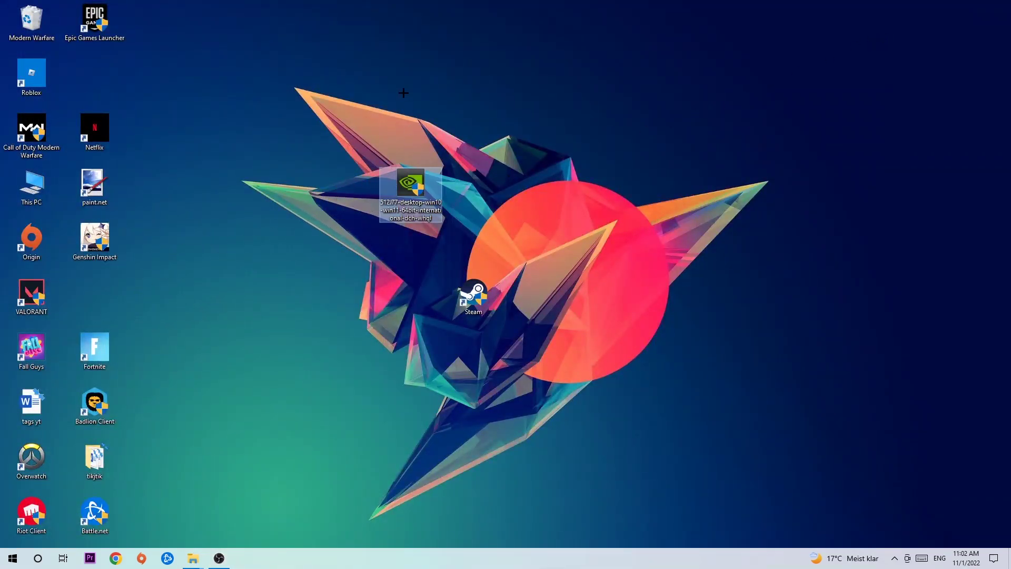
pyautogui.moveTo(402, 93); pyautogui.dragTo(422, 122)
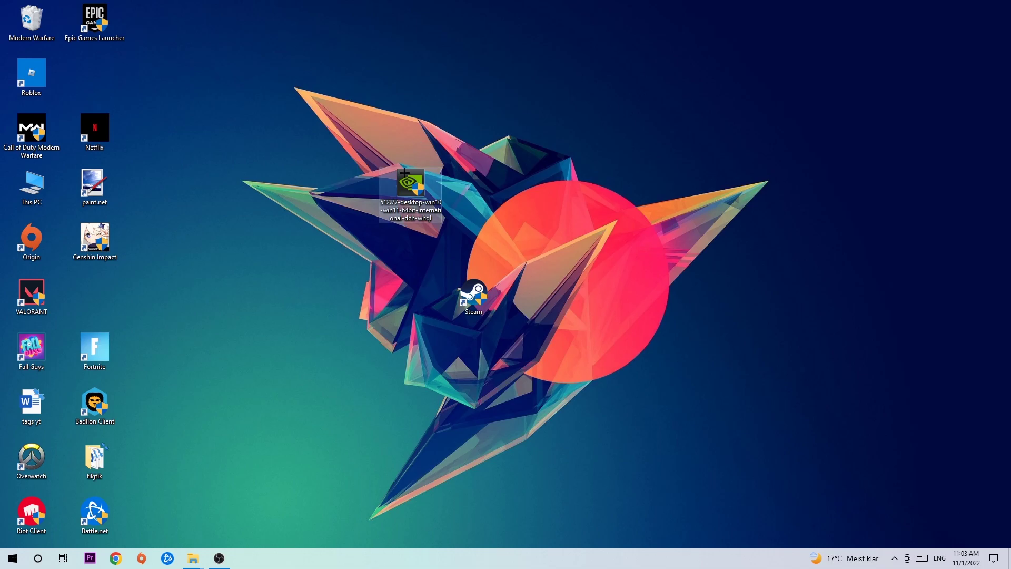
pyautogui.moveTo(410, 184); pyautogui.dragTo(474, 239)
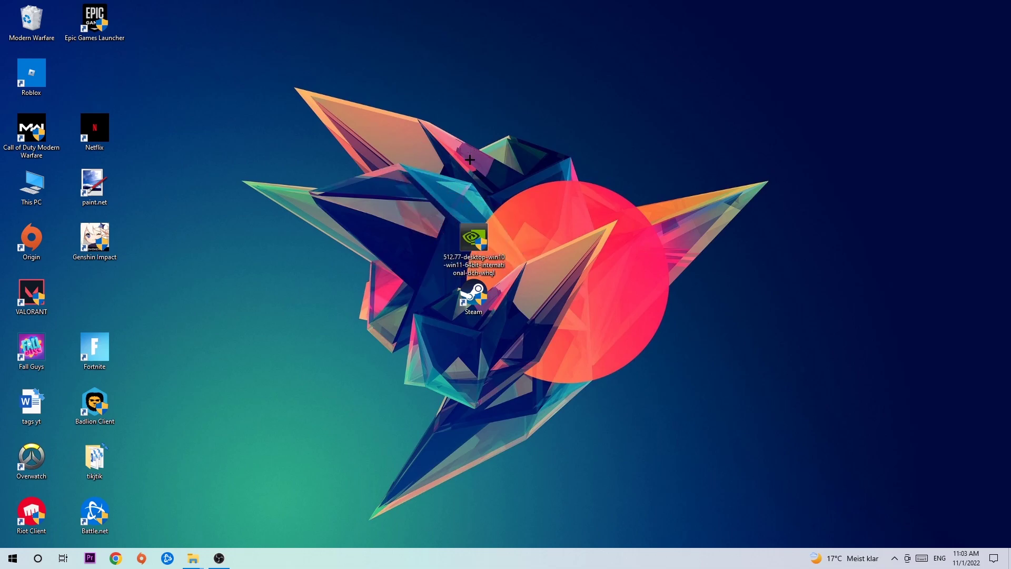